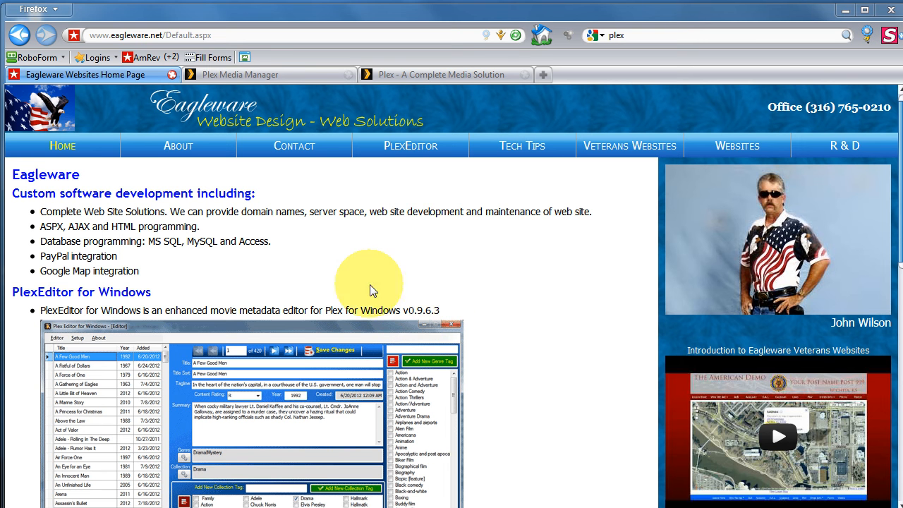
- Open the PlexEditor page on the Eagleware website and review its features, requirements, download links and program screenshot
left_click(392, 148)
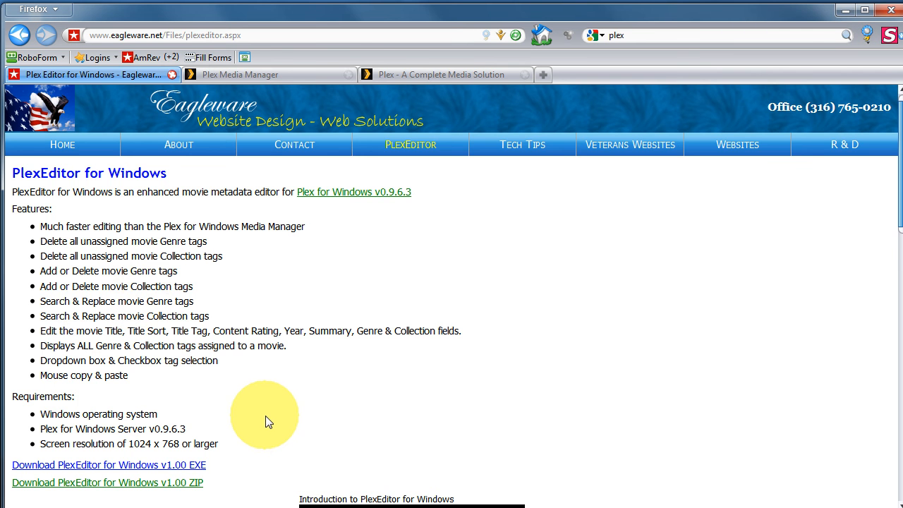
scroll(264, 419, "down", 2)
scroll(266, 422, "down", 4)
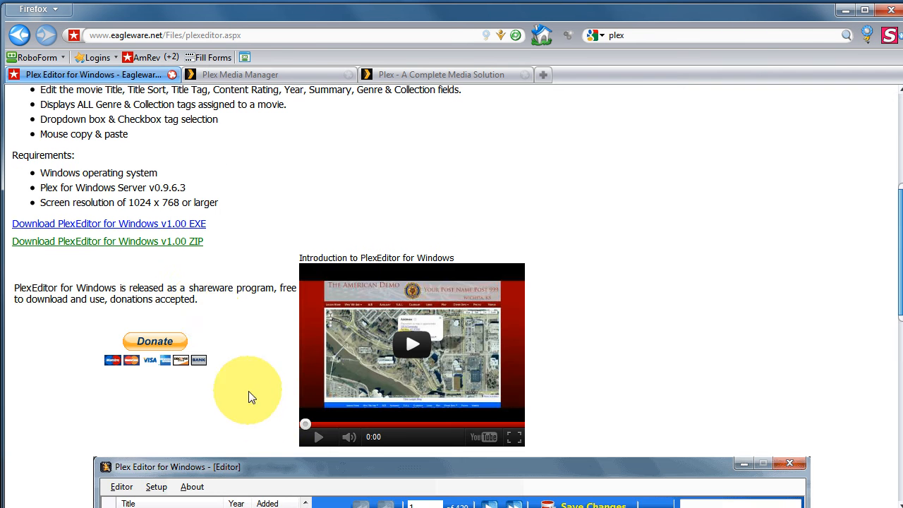
left_click(186, 242)
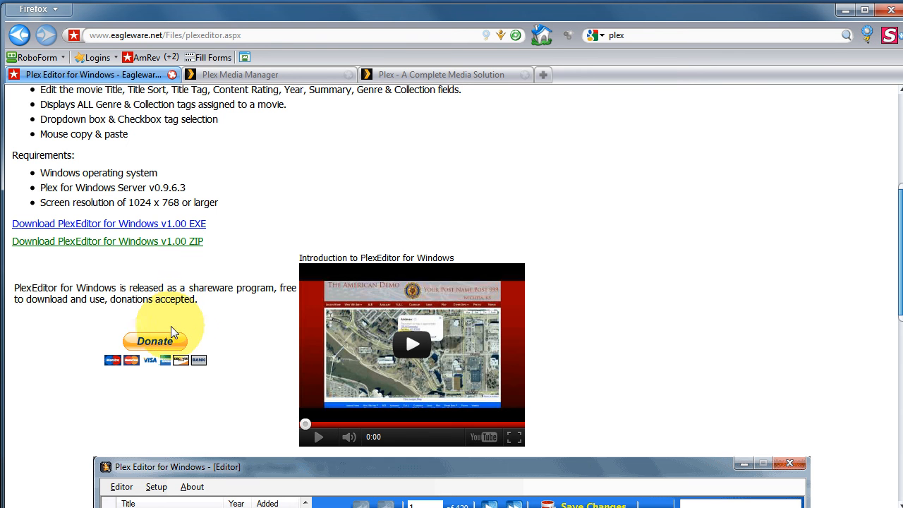
scroll(215, 339, "down", 6)
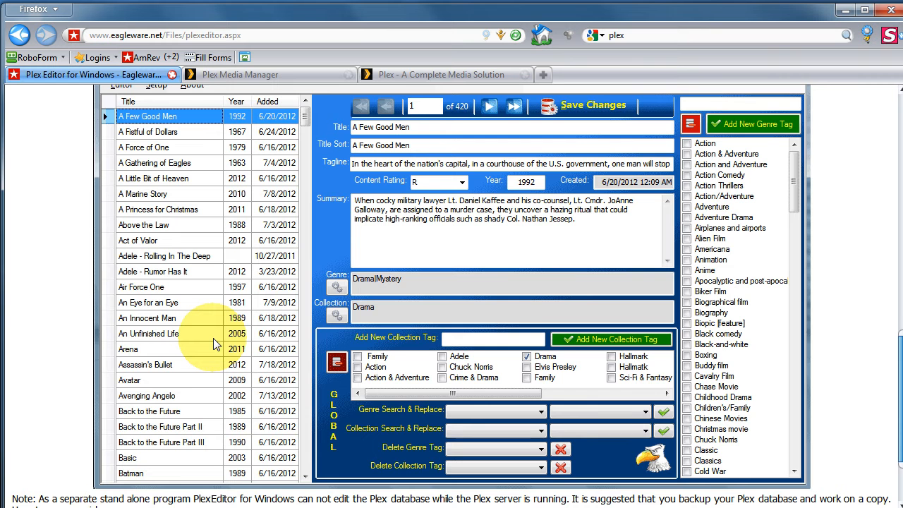
scroll(215, 342, "up", 8)
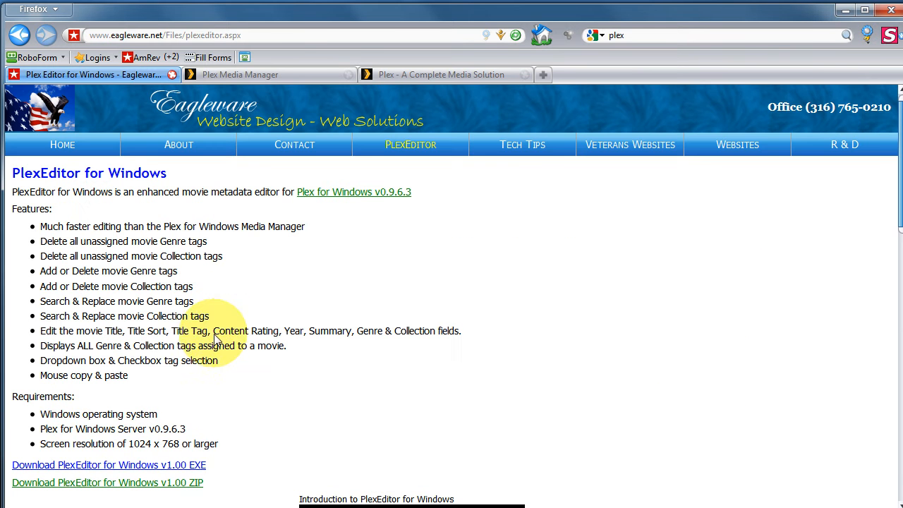
- Switch to Plex Media Manager, inspect the metadata editing form for The 6th Day, and close it without saving
left_click(271, 73)
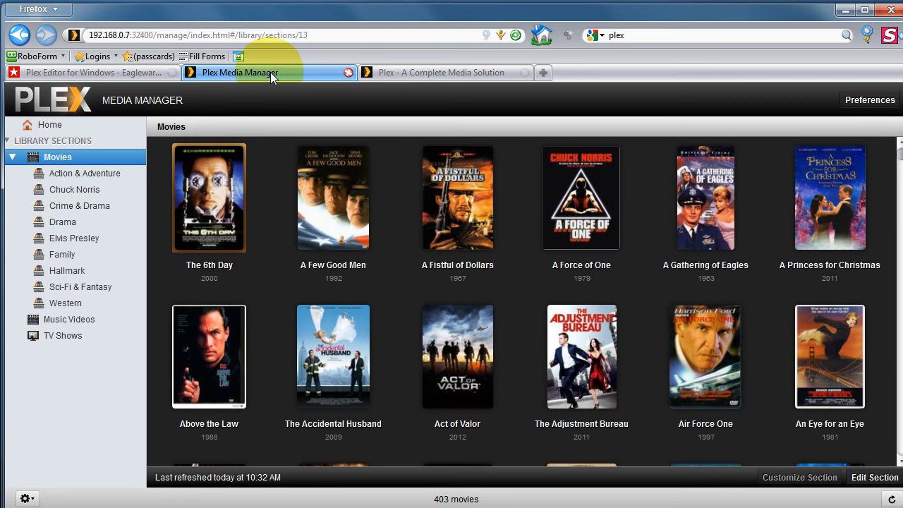
right_click(222, 187)
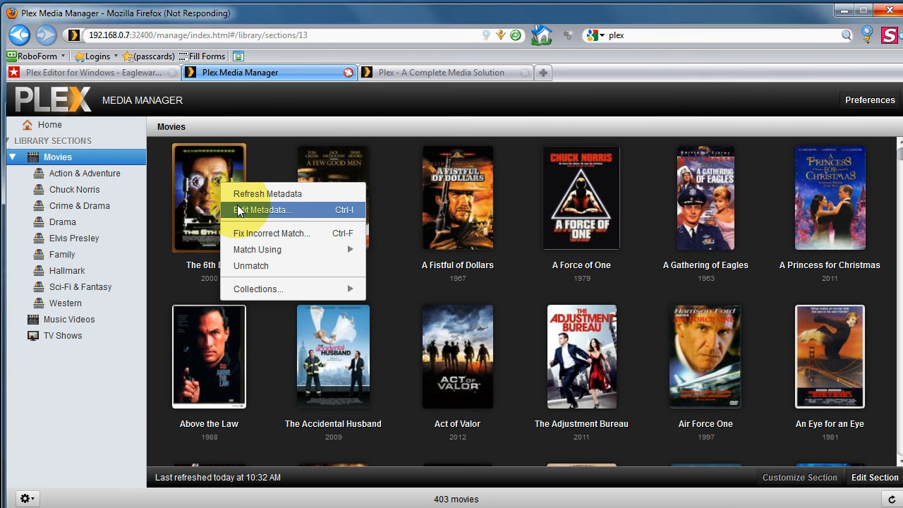
left_click(261, 209)
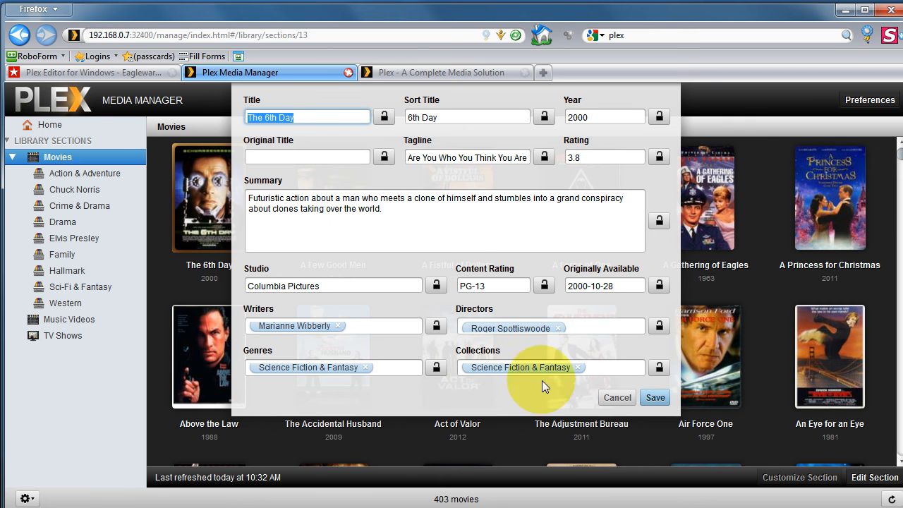
left_click(607, 397)
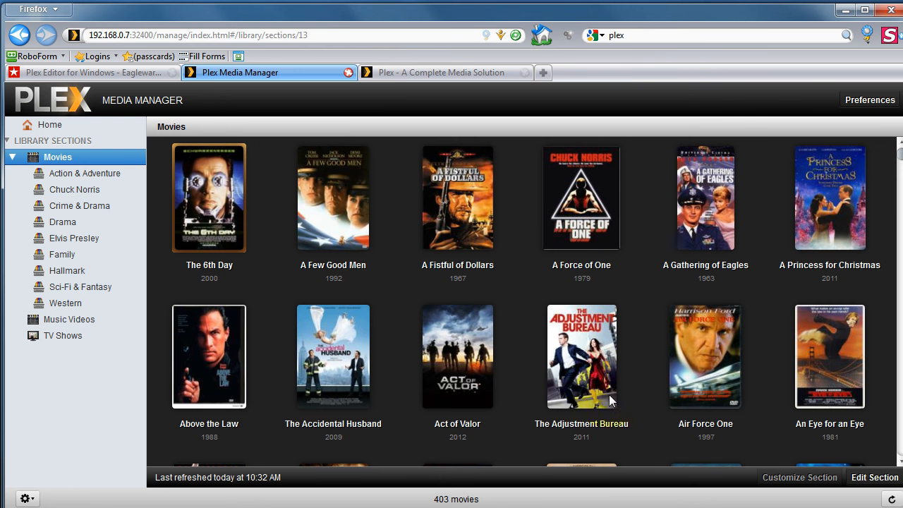
left_click(392, 74)
left_click(301, 70)
left_click(135, 72)
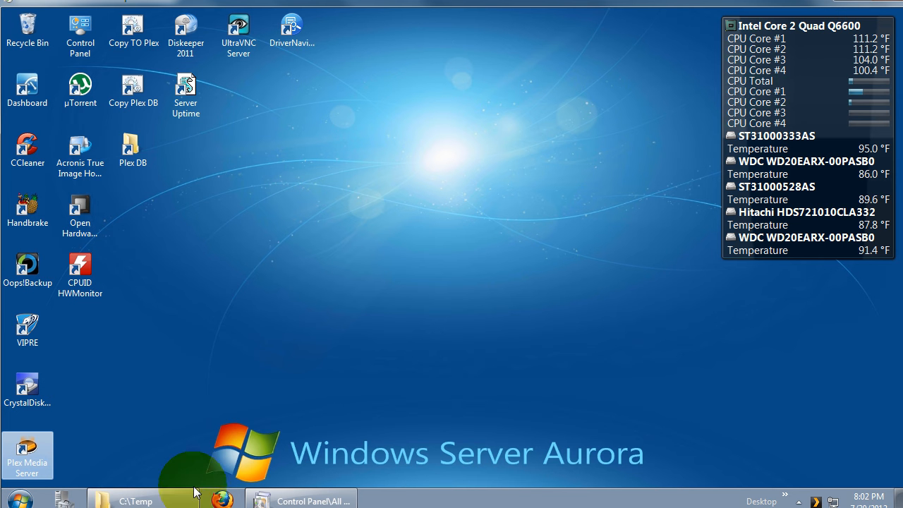
- Run PlexEditor_for_Windows_v1.00.exe from the server's Downloads folder in Windows Explorer, allowing the unverified publisher
left_click(161, 497)
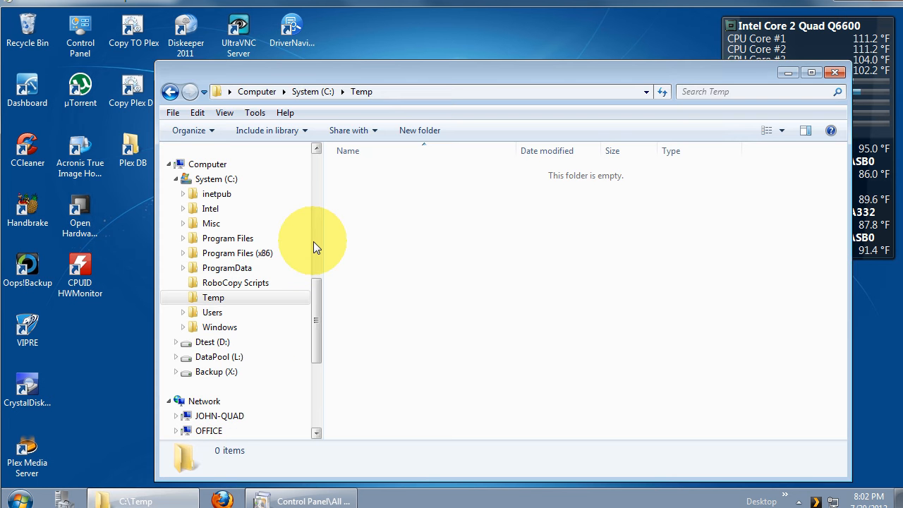
left_click_drag(316, 234, 314, 185)
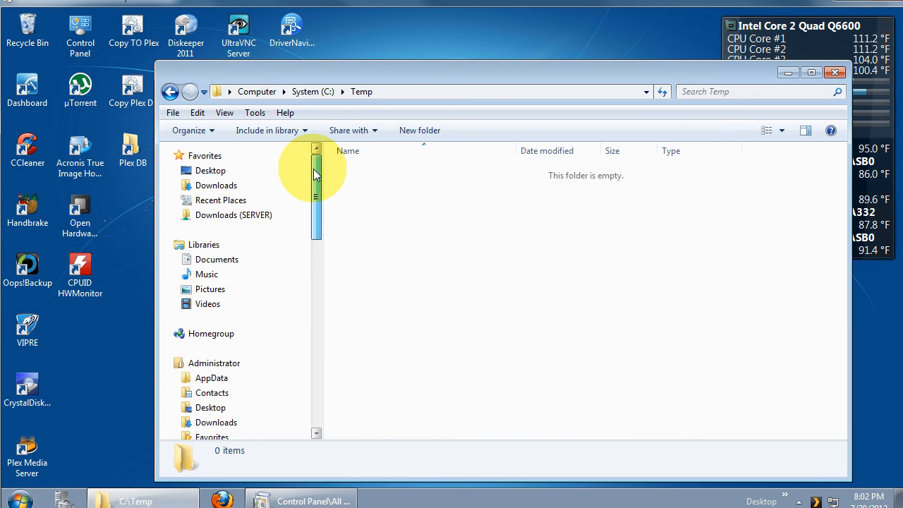
left_click(229, 214)
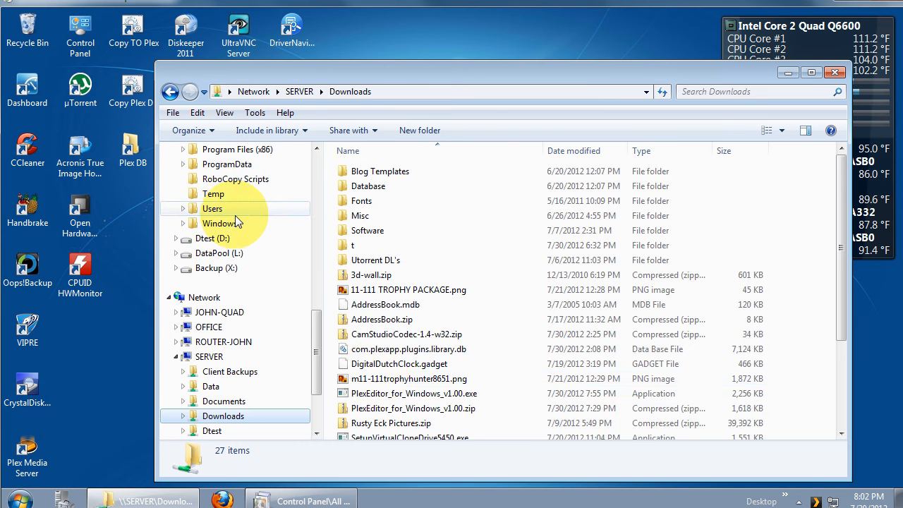
double_click(377, 393)
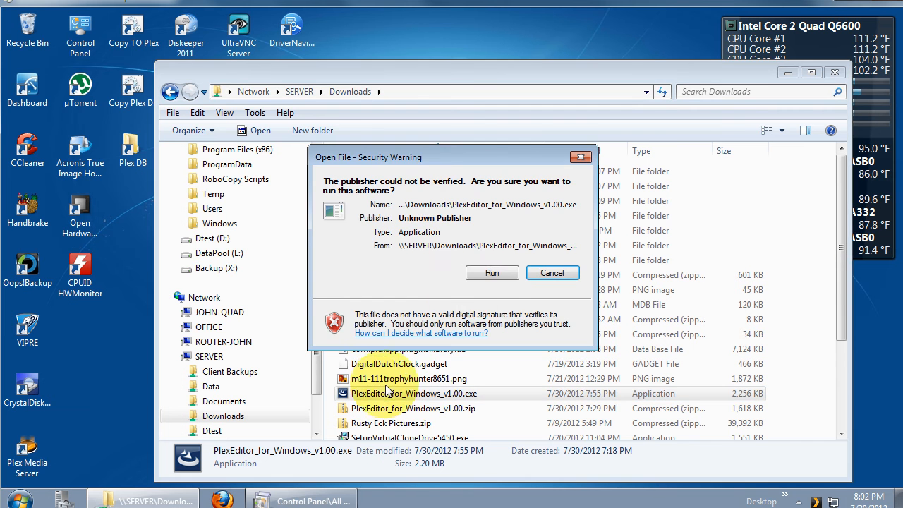
left_click(480, 273)
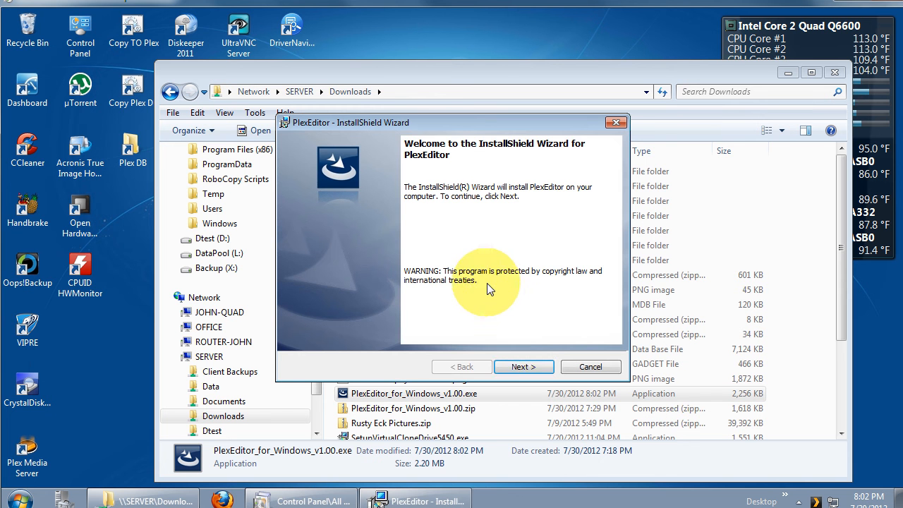
- Accept the license agreement and install PlexEditor with the typical setup, finishing the InstallShield wizard
left_click(513, 367)
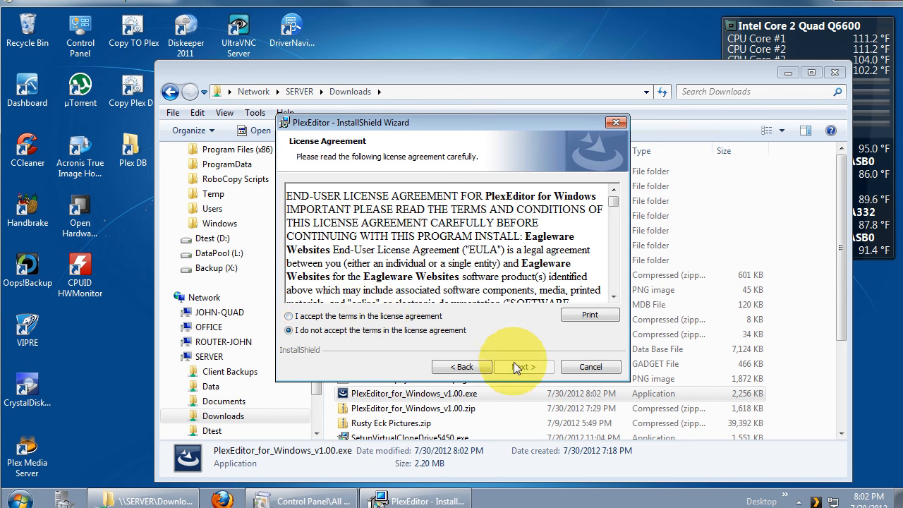
left_click(374, 318)
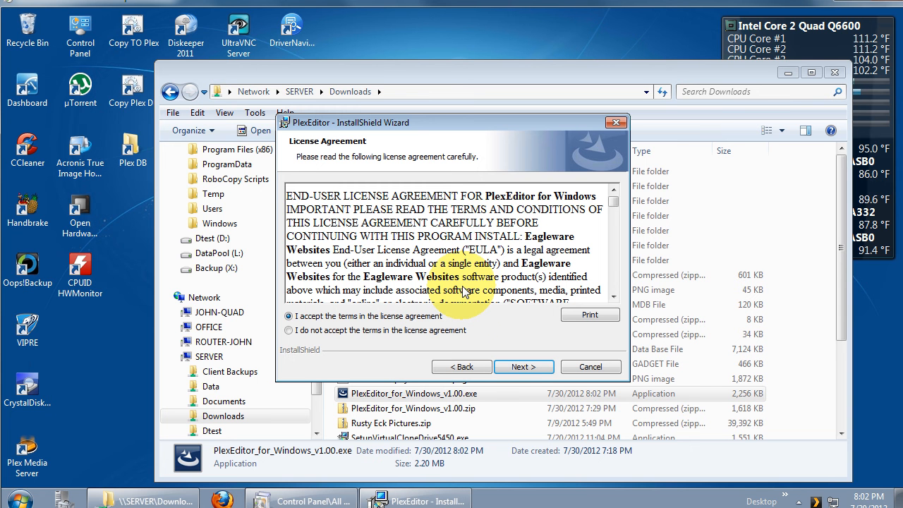
left_click(524, 364)
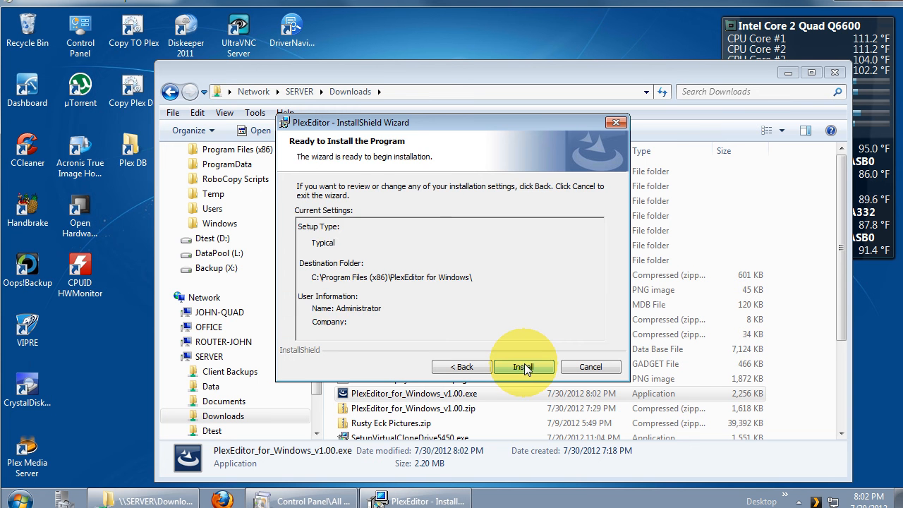
left_click(524, 363)
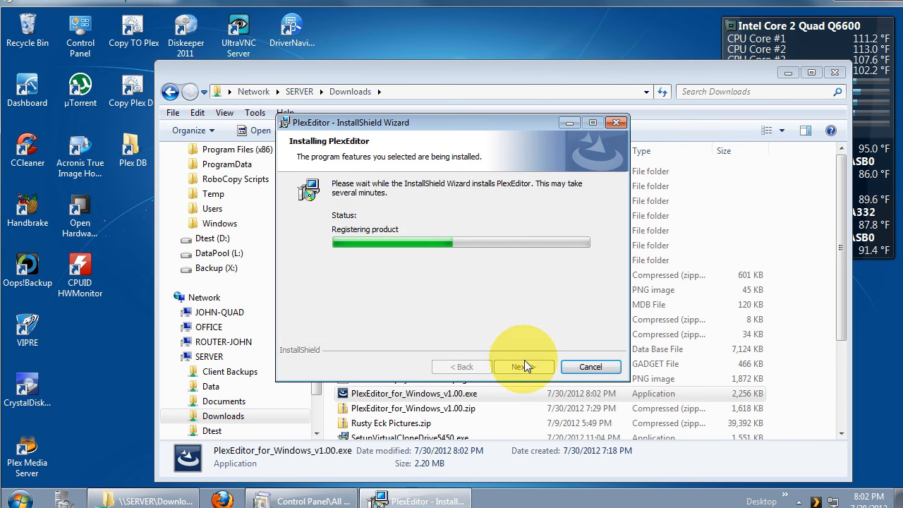
left_click(523, 363)
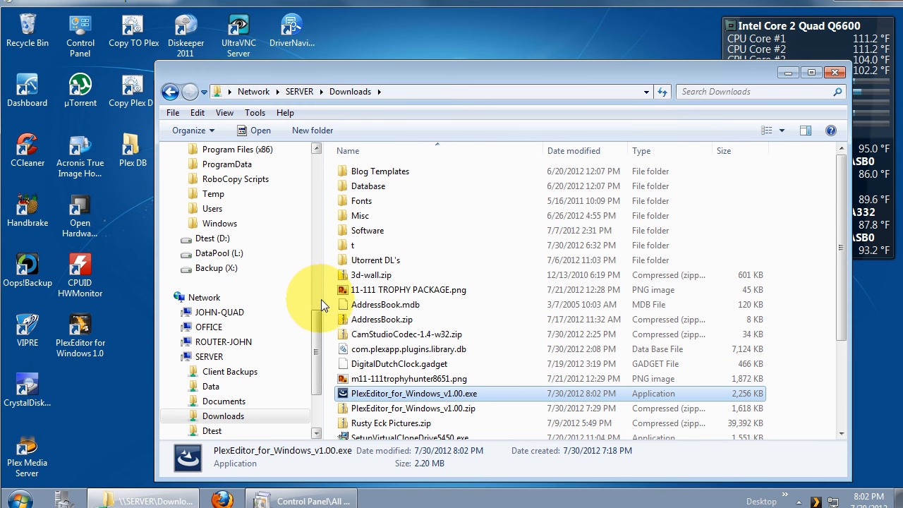
- Bring up the C:\Temp folder, minimize its window, and exit the running Plex Media Server
left_click(213, 194)
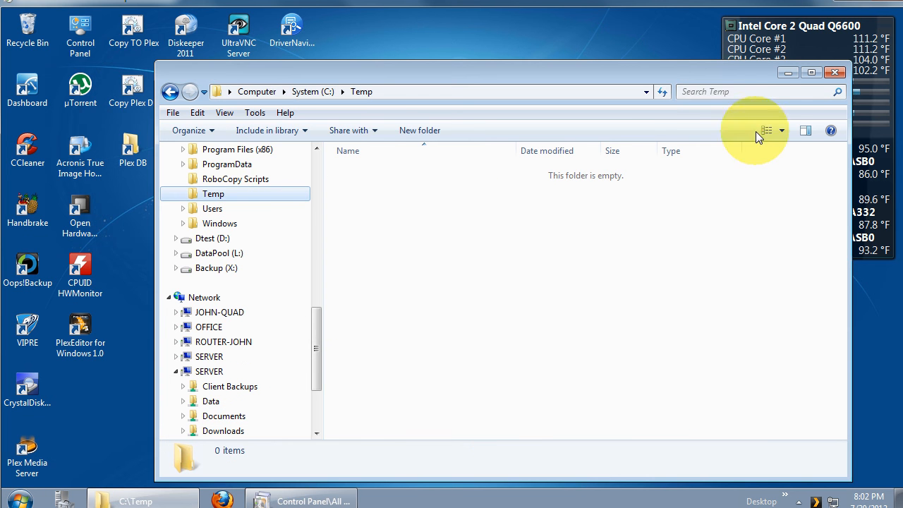
left_click(788, 73)
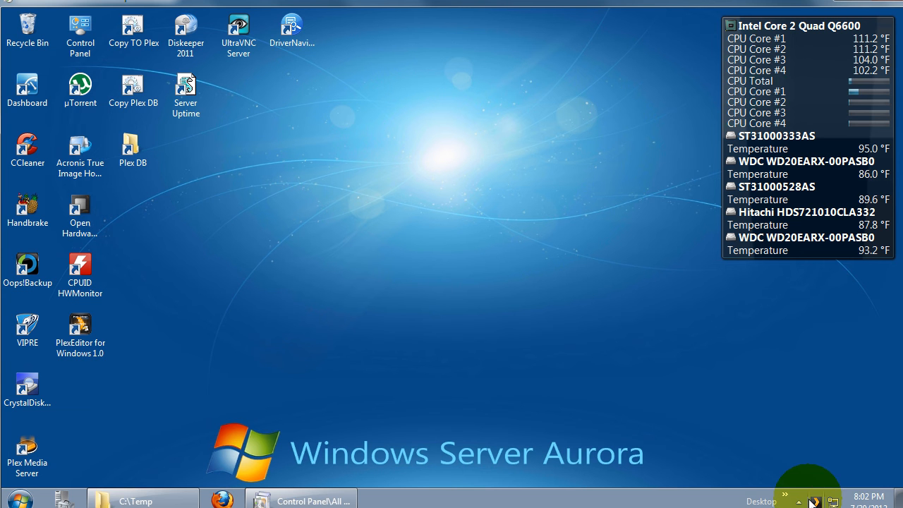
right_click(815, 503)
left_click(785, 490)
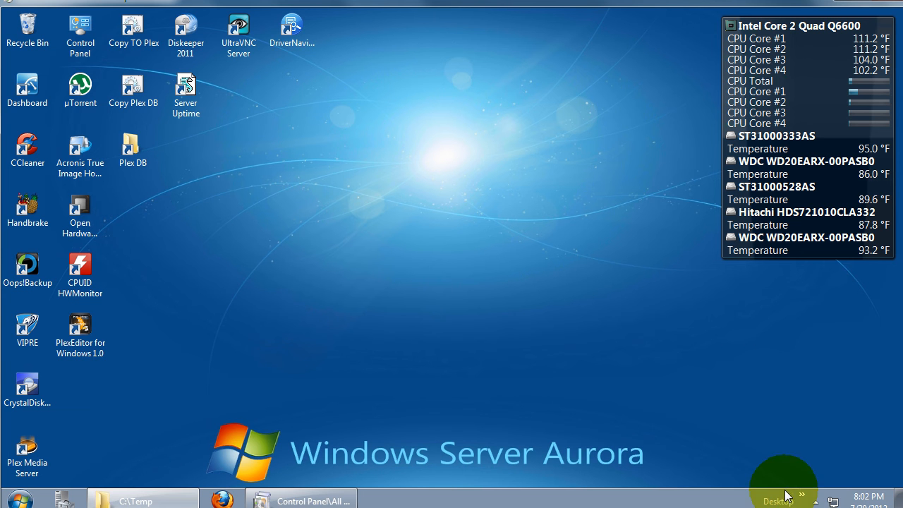
- Open the Plex DB folder from the desktop, locate com.plexapp.plugins.library.db, and close the folder
double_click(120, 151)
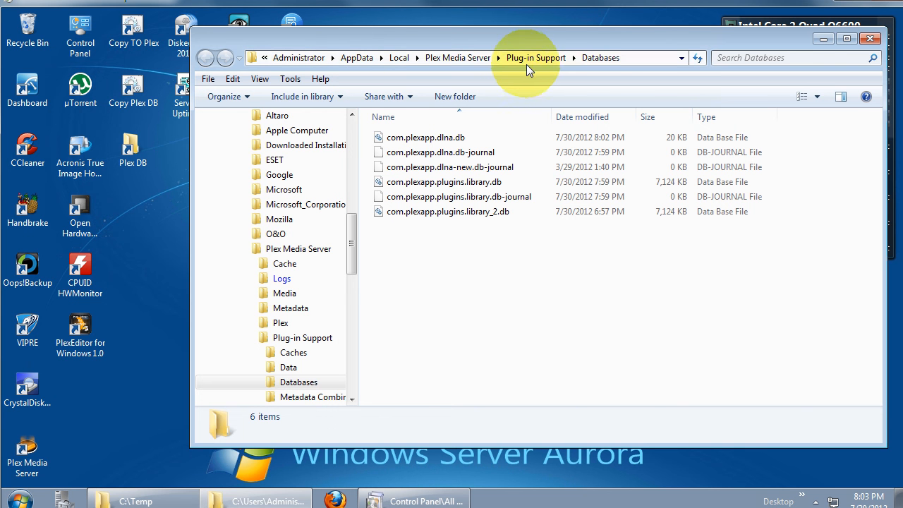
left_click(497, 179)
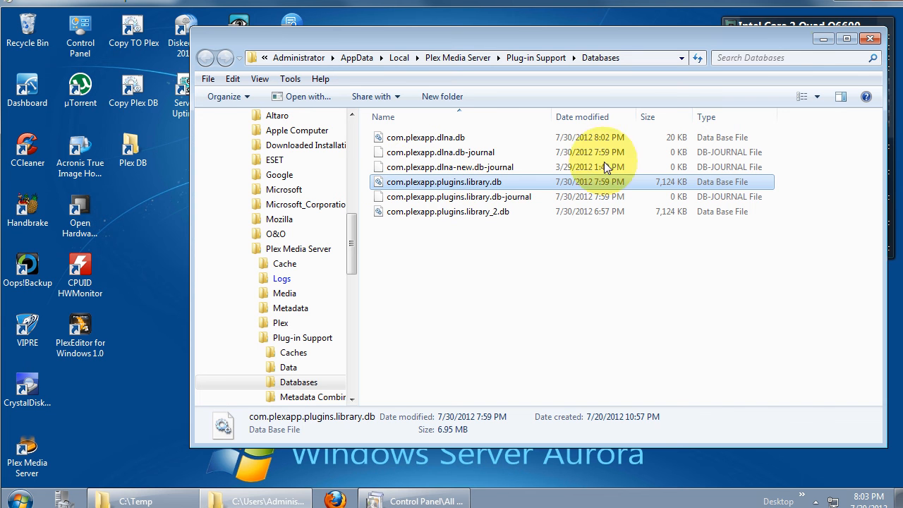
left_click(869, 39)
- Copy the Plex library database into C:\Temp with the Copy Plex DB shortcut and minimize the folder window
left_click(140, 82)
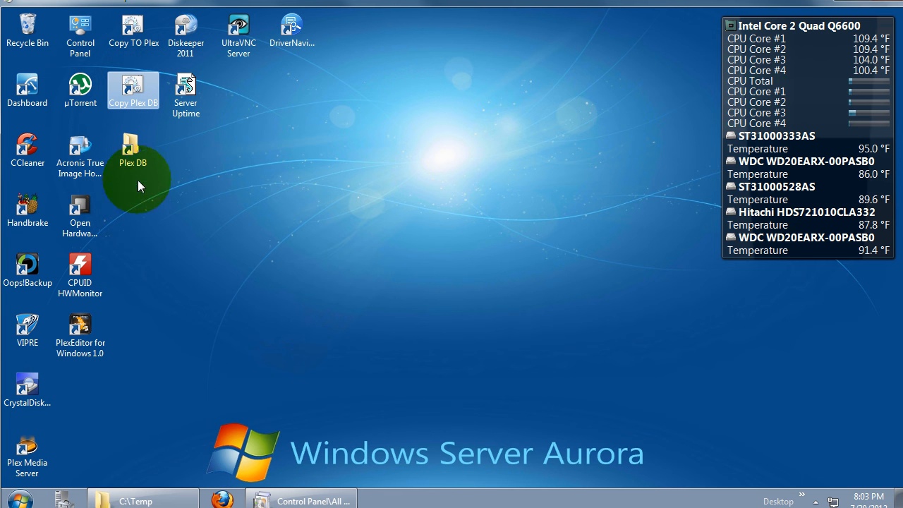
left_click(169, 501)
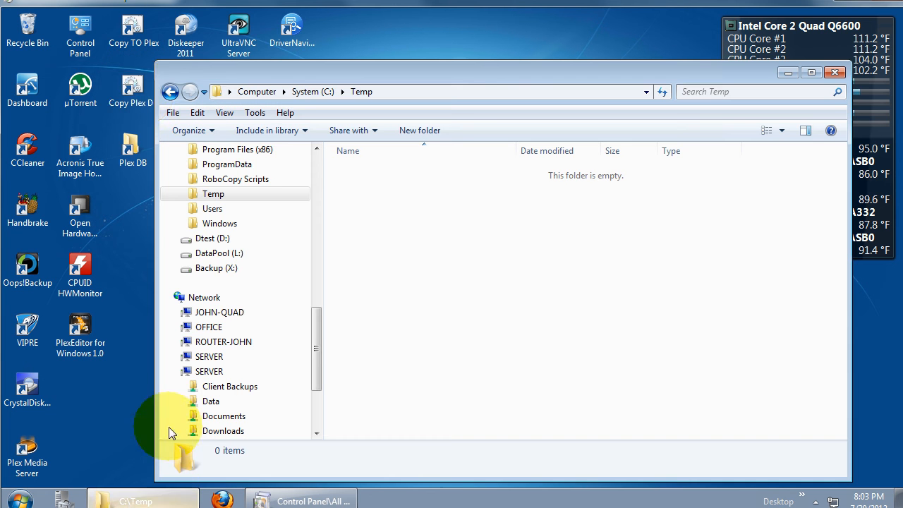
double_click(141, 93)
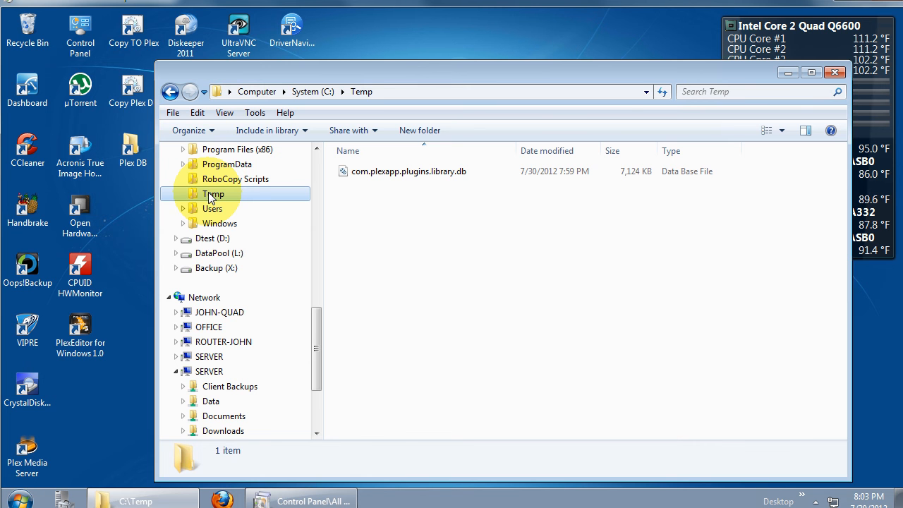
left_click(787, 73)
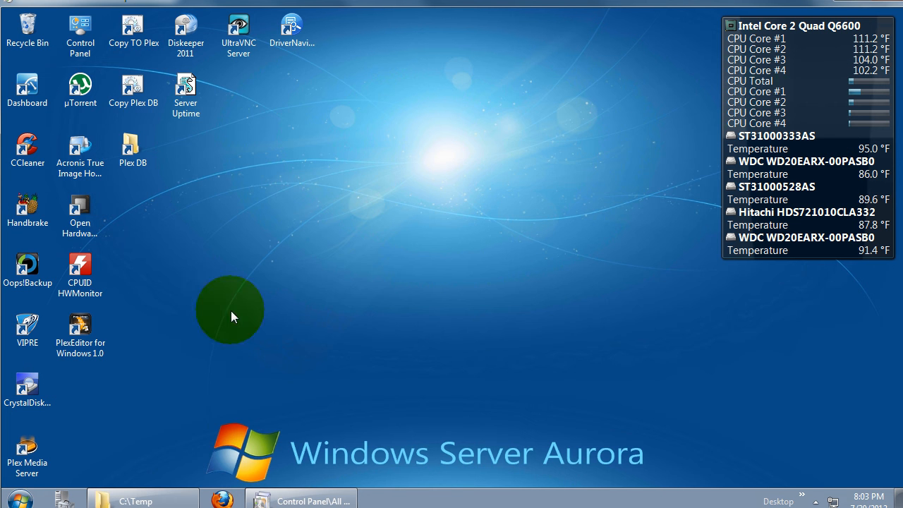
- Launch PlexEditor for Windows 1.0 and set its database location to com.plexapp.plugins.library.db in C:\Temp
left_click(82, 332)
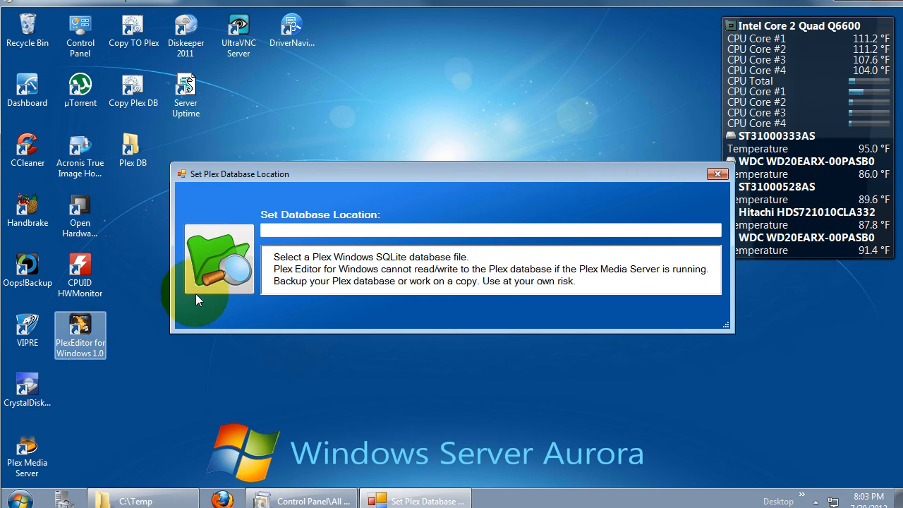
left_click(217, 263)
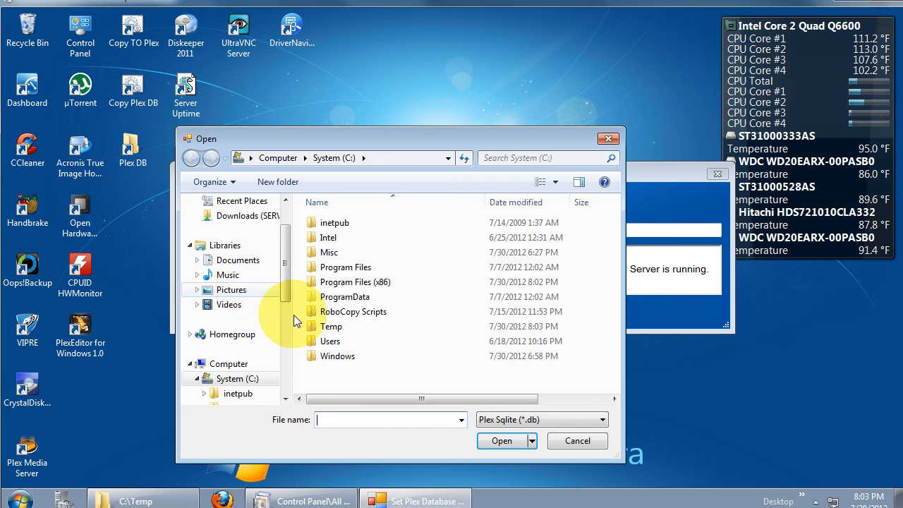
double_click(328, 326)
double_click(352, 223)
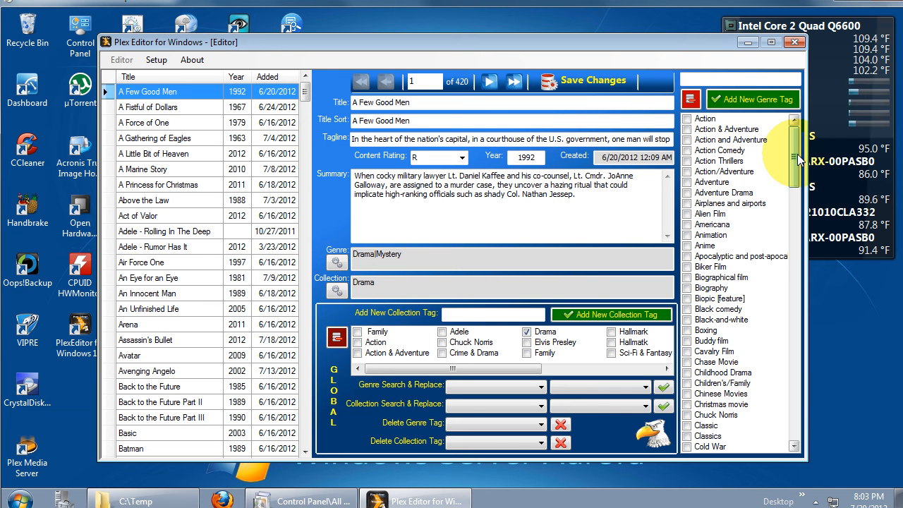
- Delete all unused genre tags from the database and confirm the deletion
left_click_drag(795, 163, 794, 121)
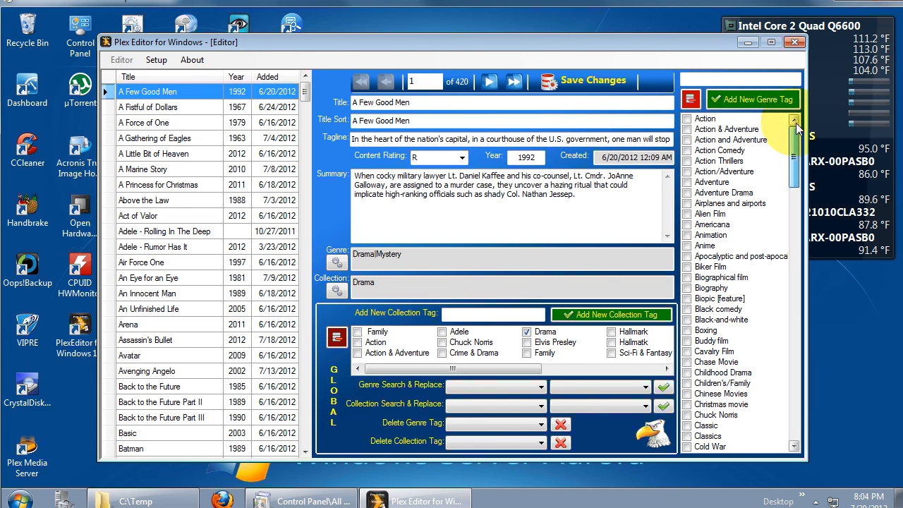
left_click(692, 101)
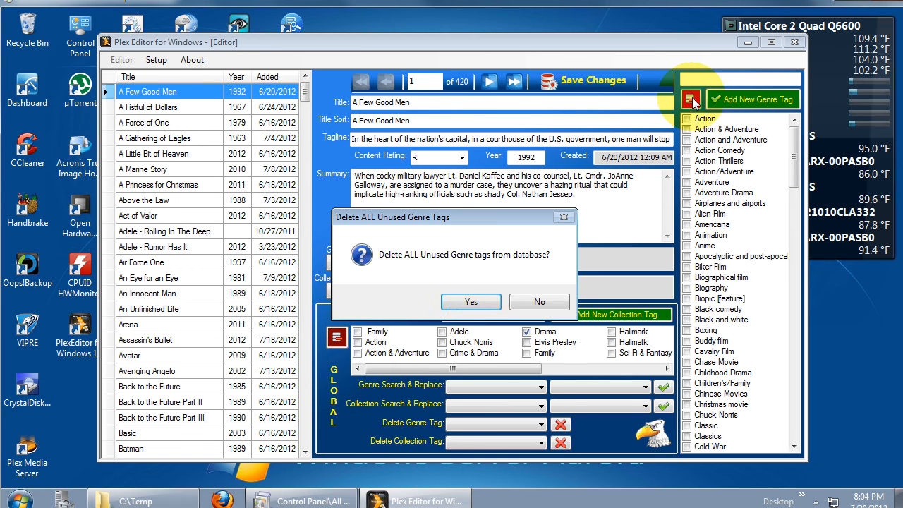
left_click(470, 301)
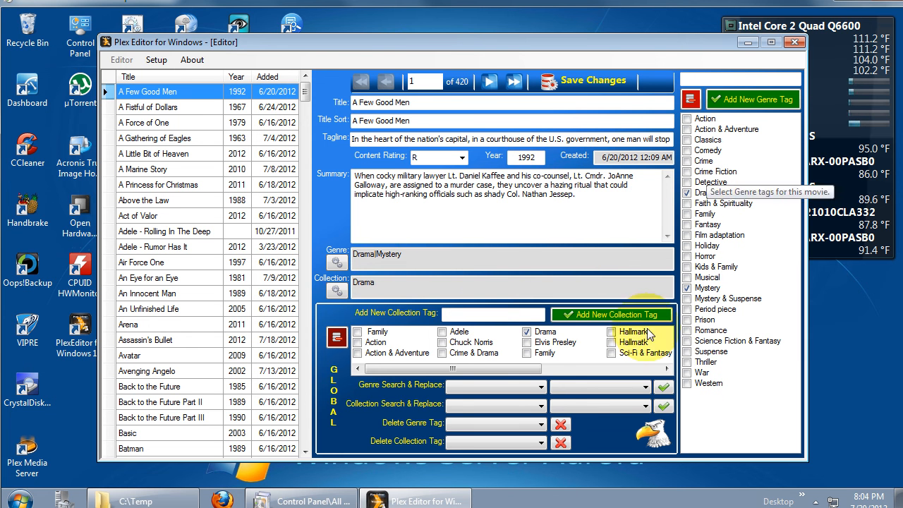
- Delete all unused collection tags from the database and confirm the deletion
left_click(337, 337)
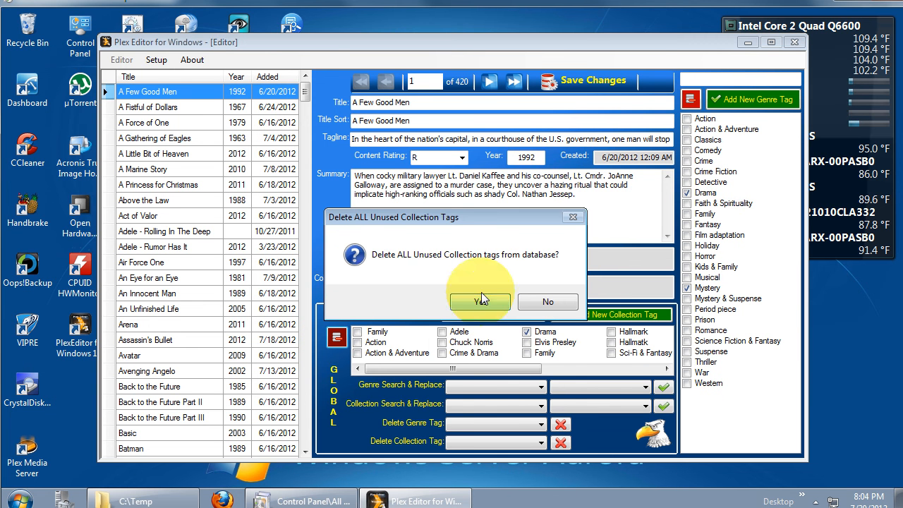
left_click(475, 314)
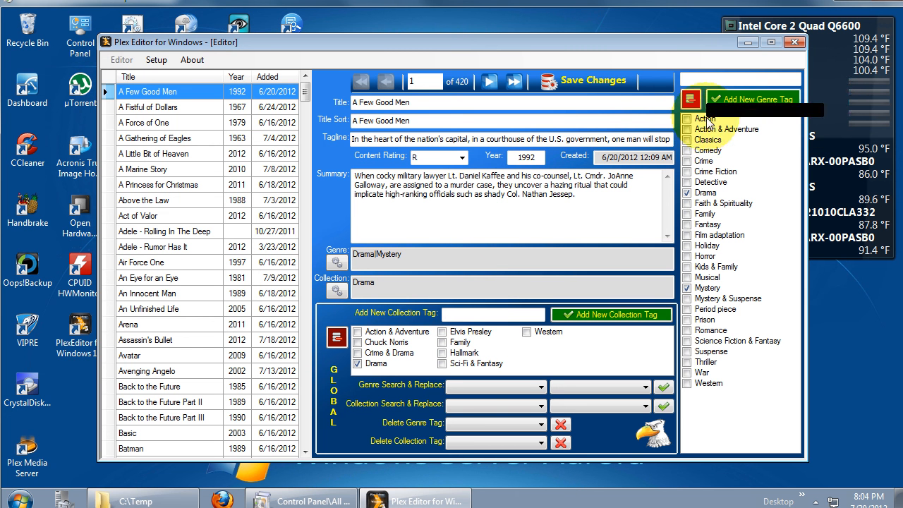
- Use the global genre search and replace to change the Action genre to Action & Adventure for all movies
left_click(530, 386)
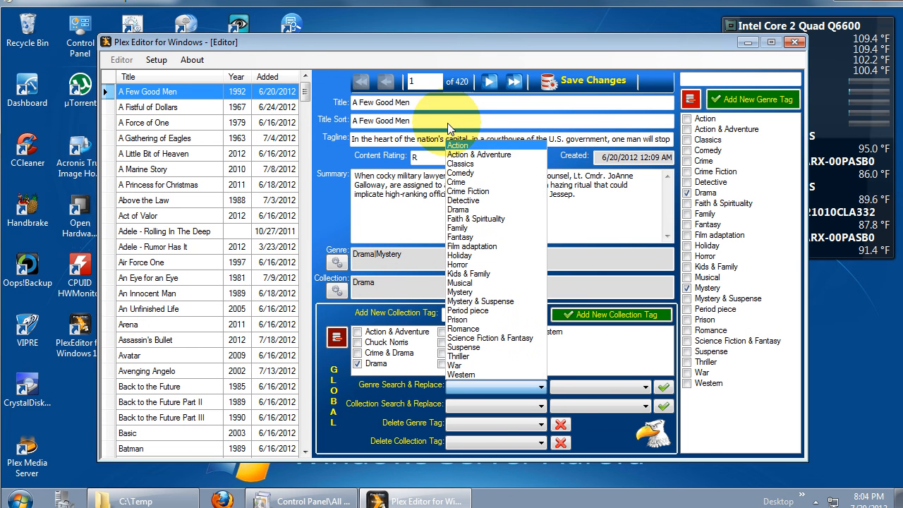
left_click(460, 155)
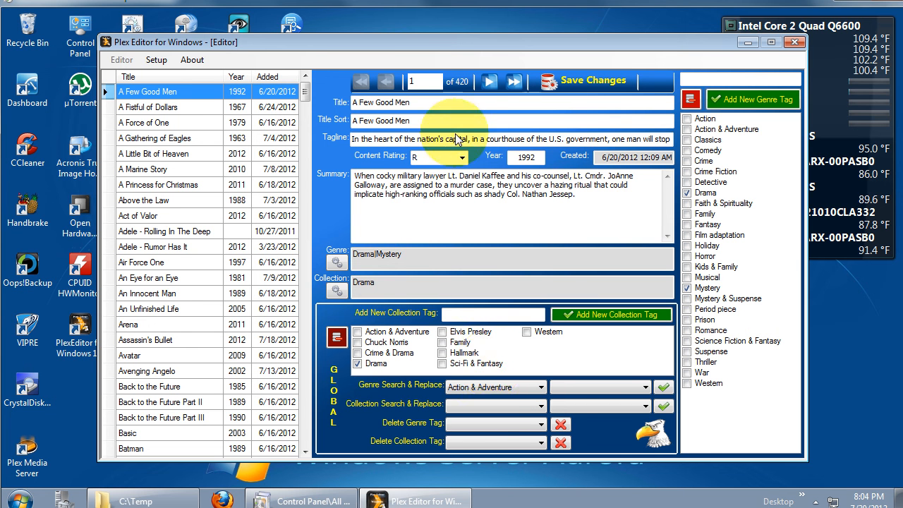
left_click(492, 387)
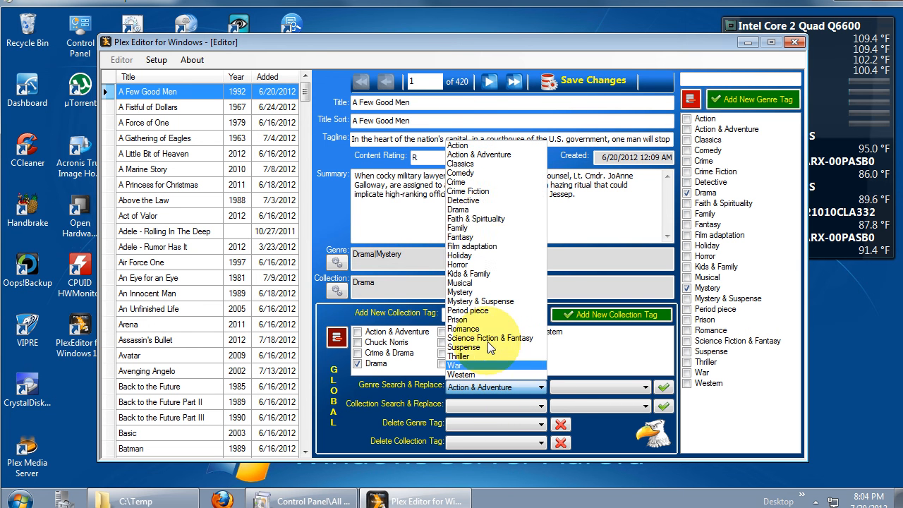
left_click(462, 145)
left_click(605, 387)
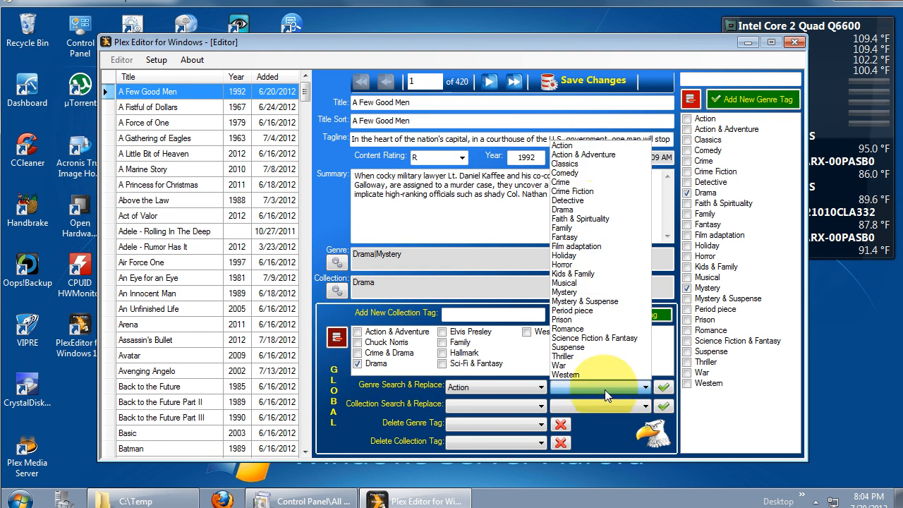
left_click(584, 155)
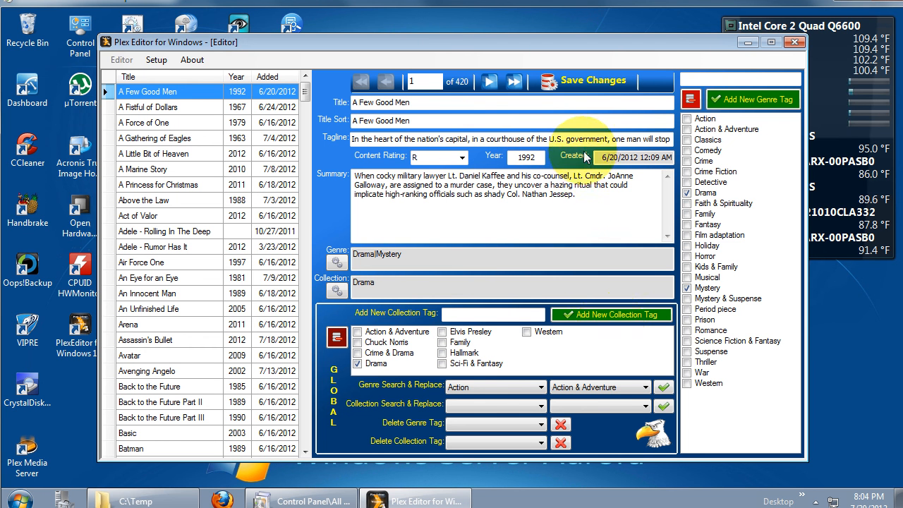
left_click(661, 390)
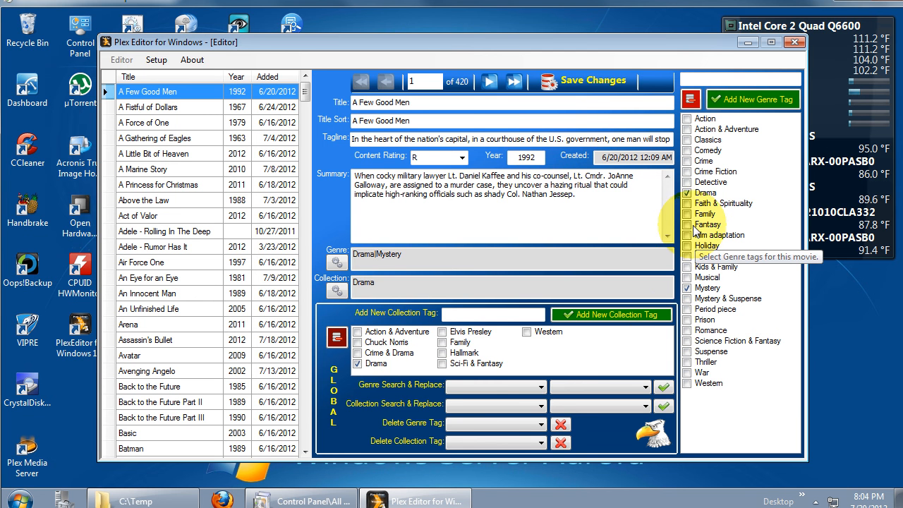
- Globally replace the Fantasy genre tag with Science Fiction & Fantasy
left_click(539, 386)
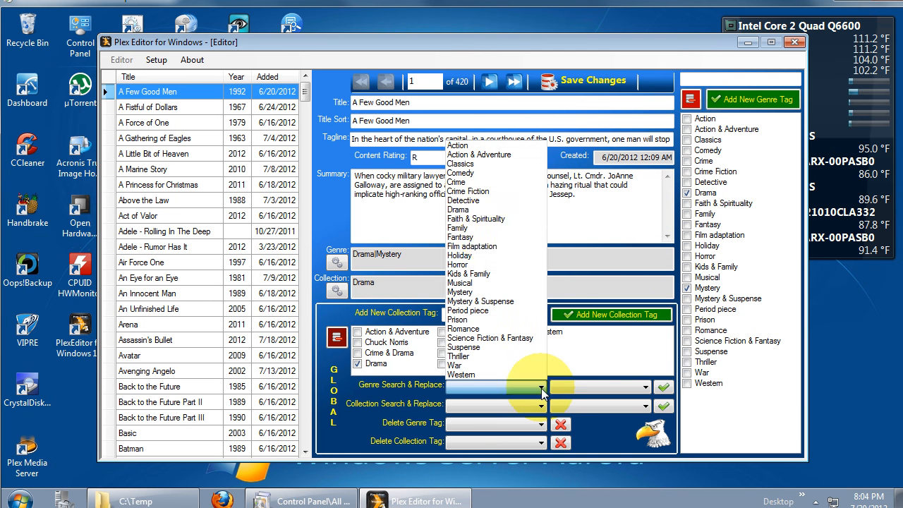
left_click(492, 236)
left_click(611, 386)
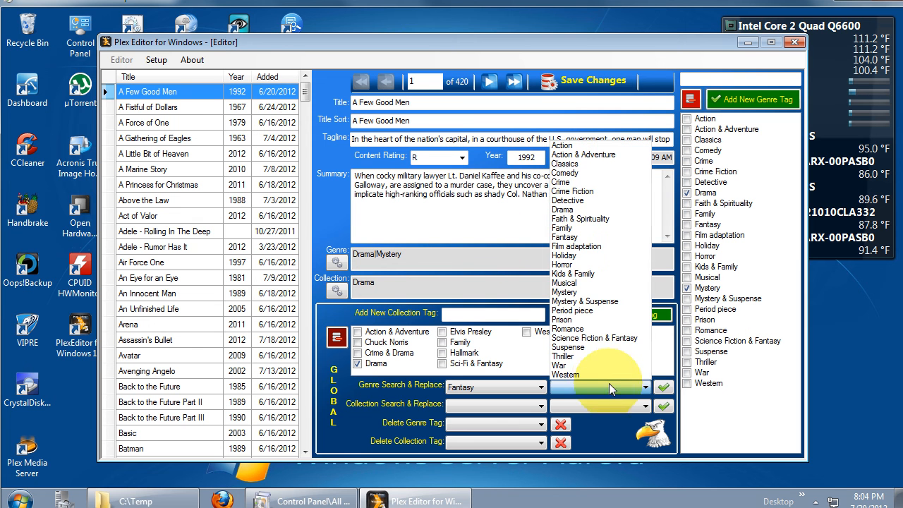
left_click(598, 338)
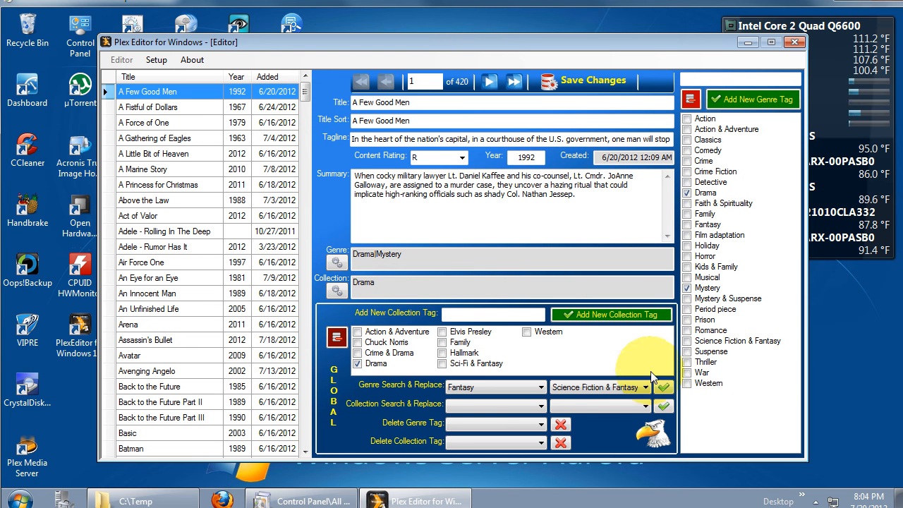
left_click(662, 388)
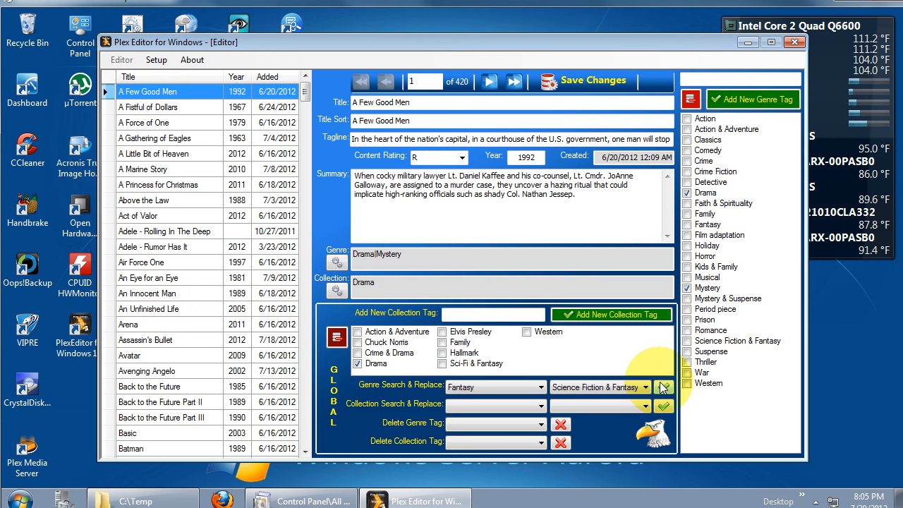
left_click(662, 387)
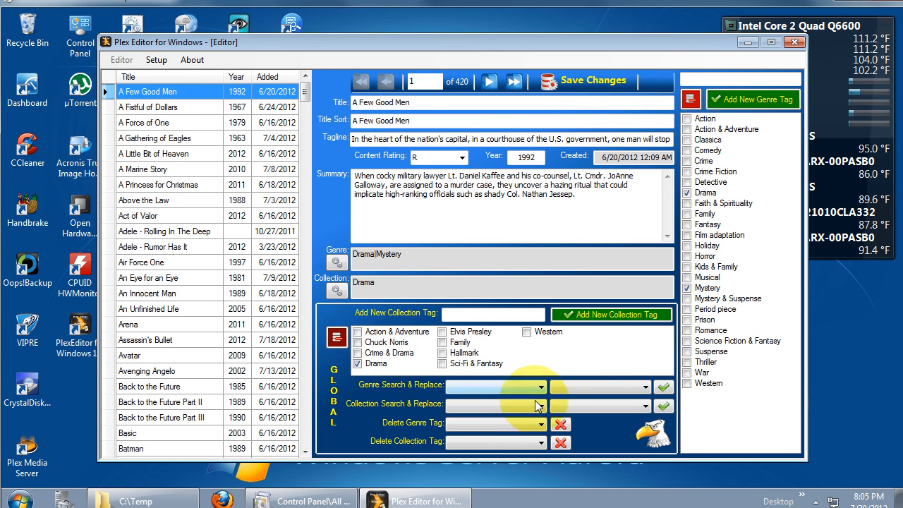
- Delete the Film adaptation genre tag from the whole database
left_click(524, 424)
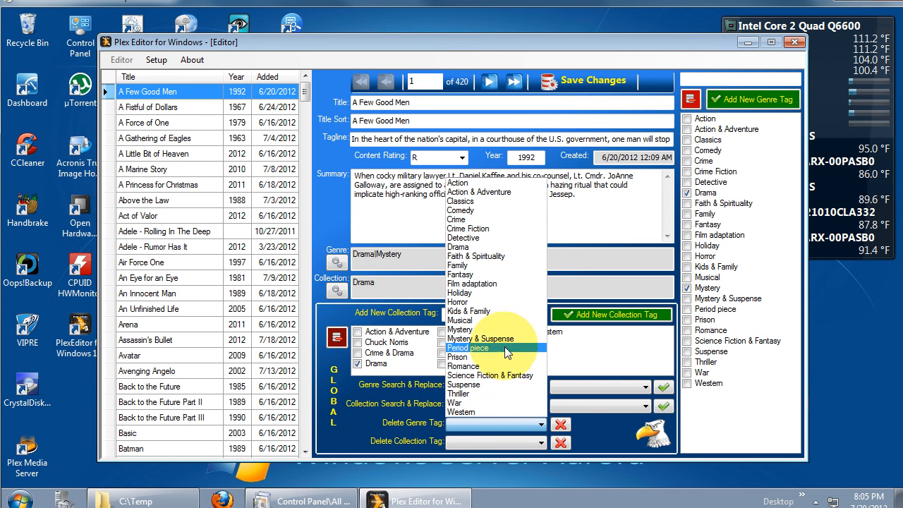
left_click(495, 285)
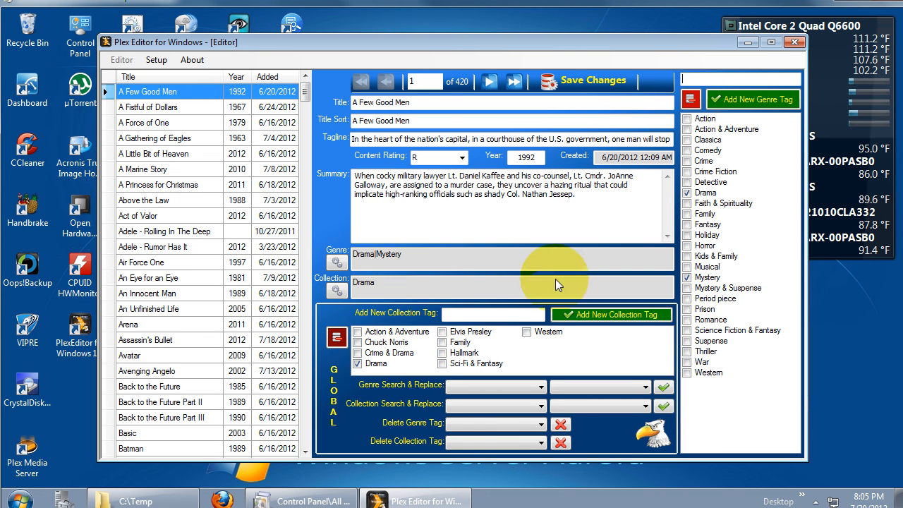
- Add the Family genre tag and the Family collection tag to A Few Good Men
left_click(684, 215)
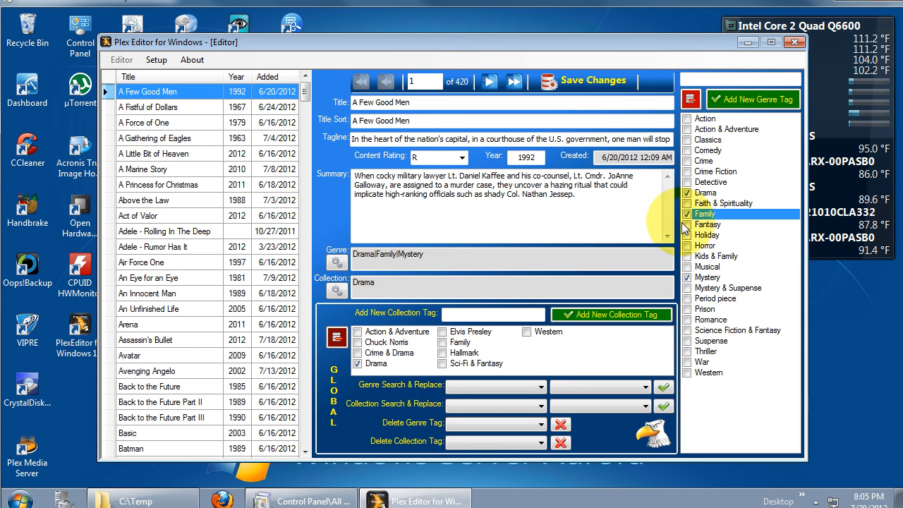
left_click(441, 345)
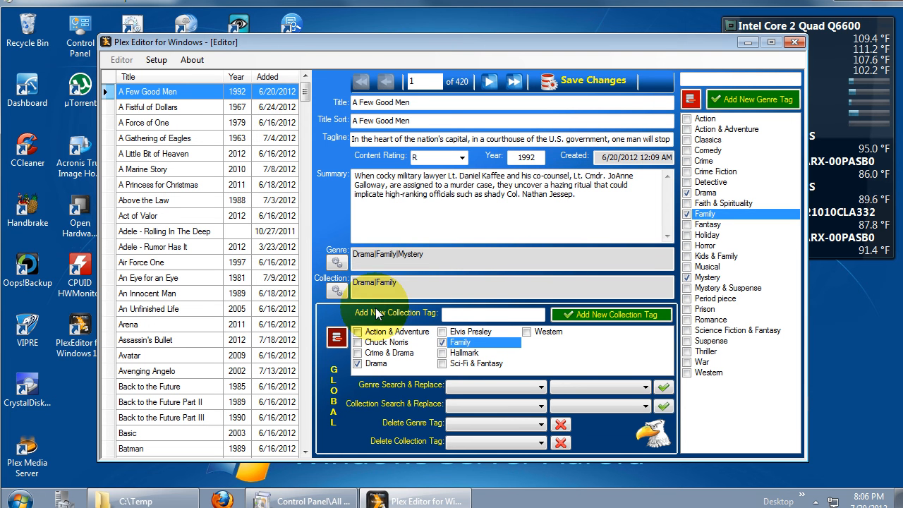
- Sort the movie list by date added with the newest first, look through several recent movies' details, and sort the list by title again
left_click(182, 216)
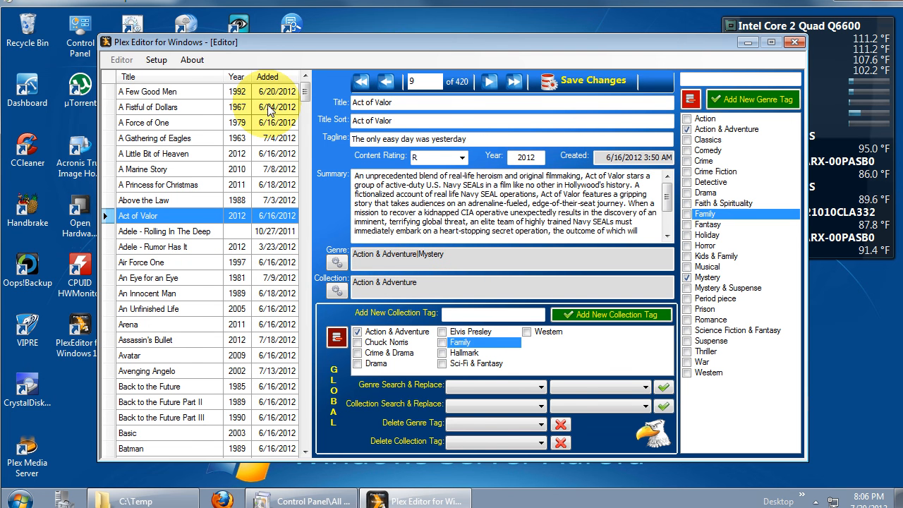
left_click(271, 77)
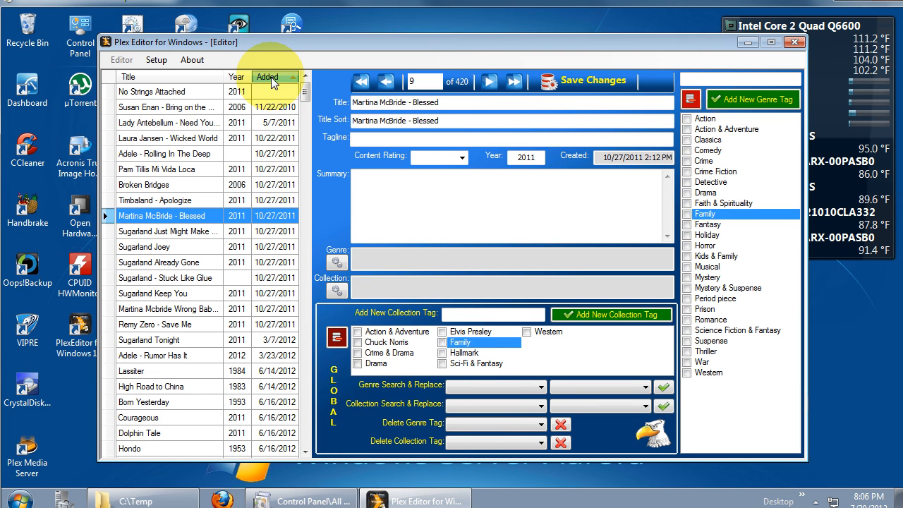
left_click(271, 78)
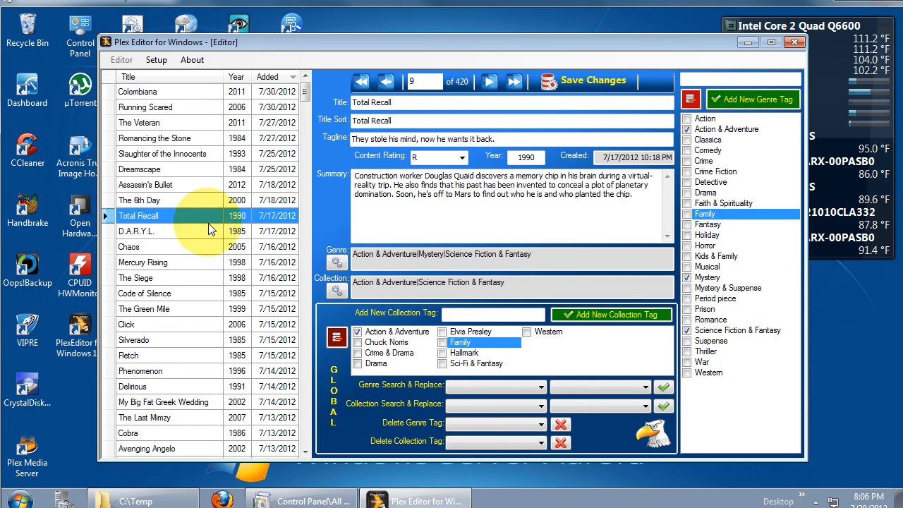
left_click(189, 137)
left_click(187, 119)
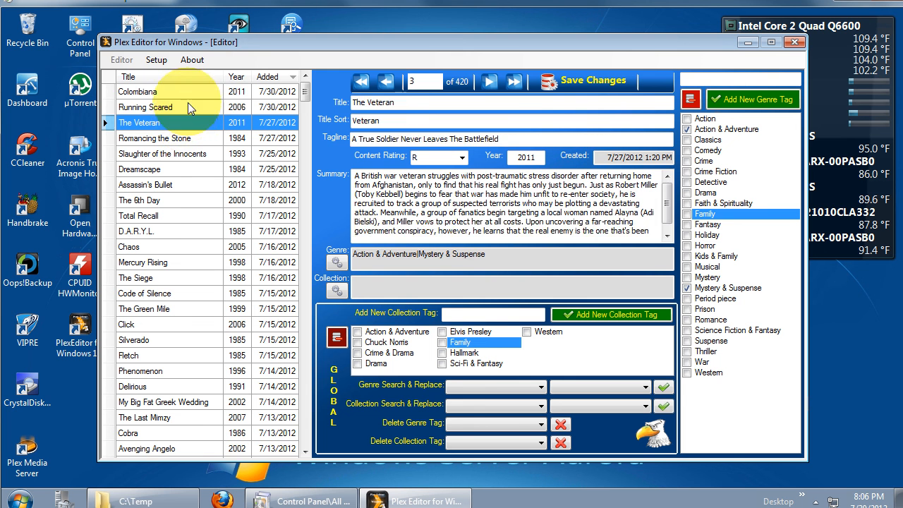
left_click(187, 109)
left_click(202, 77)
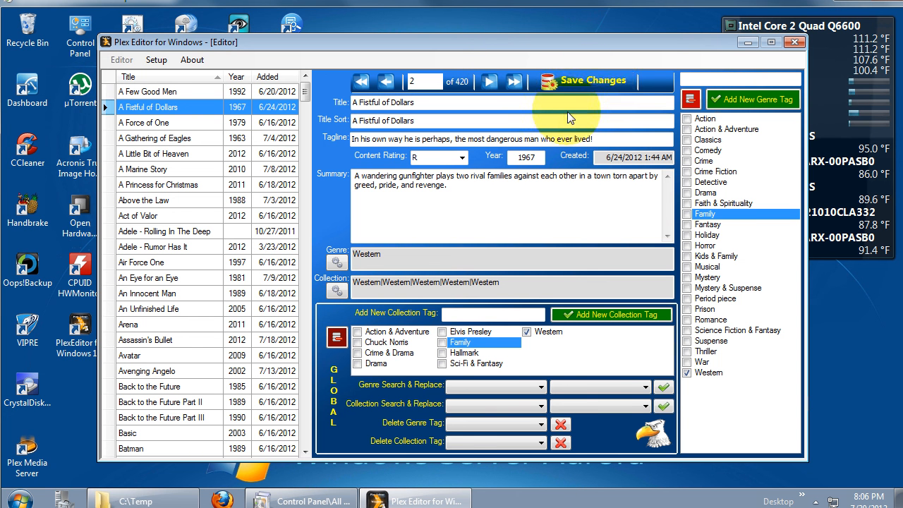
- Close the Plex Editor and start Plex Media Server from the desktop
left_click(795, 43)
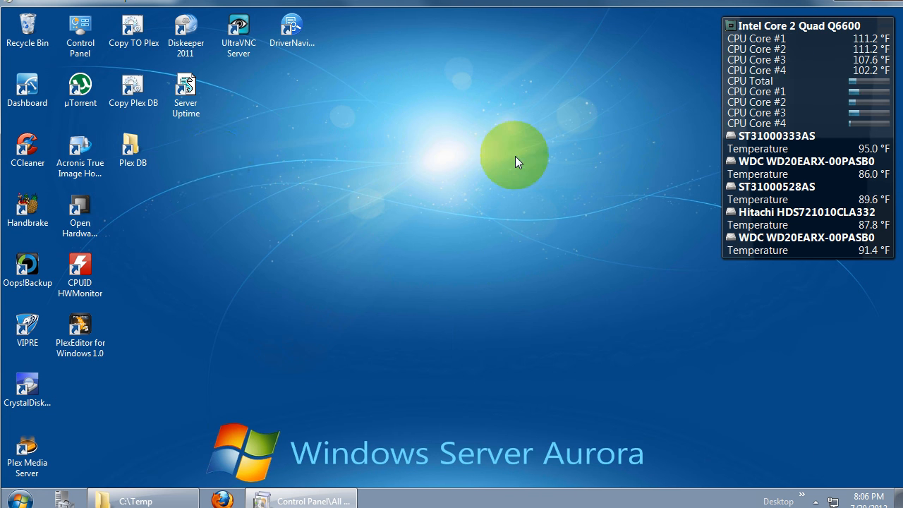
left_click(143, 89)
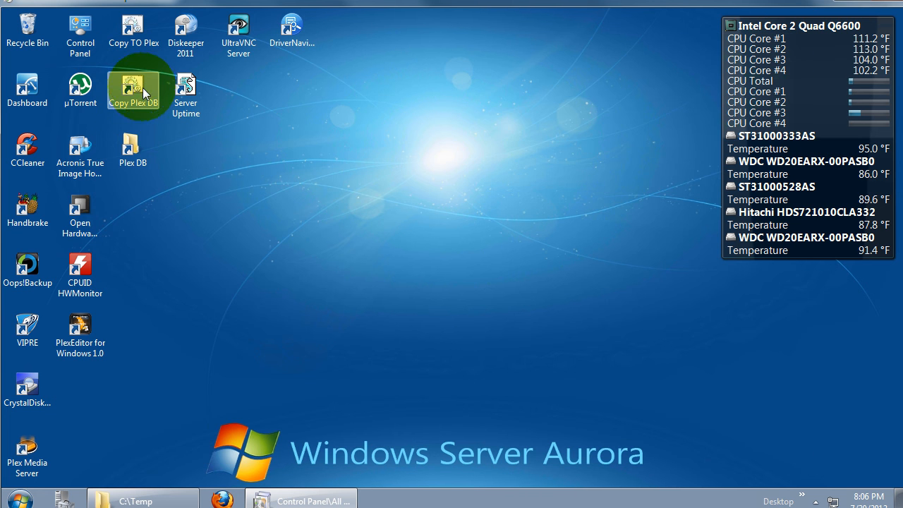
left_click(142, 41)
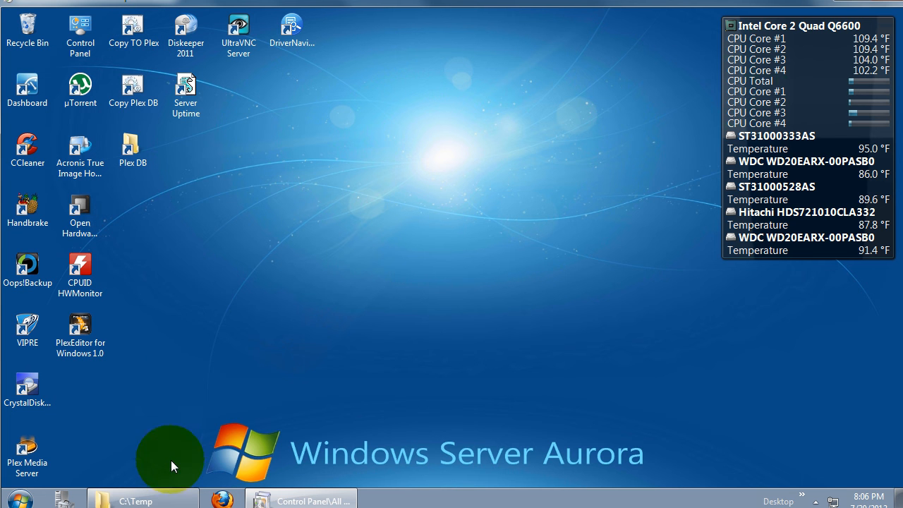
mouse_move(169, 502)
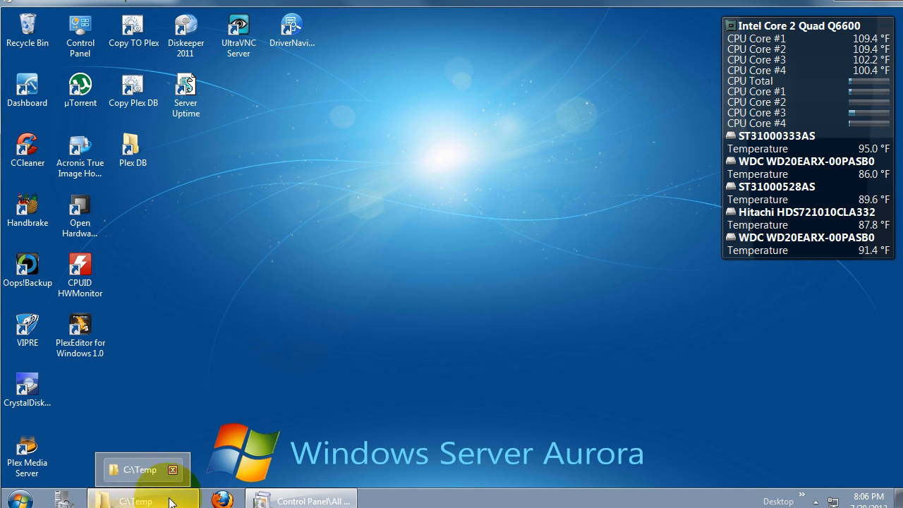
double_click(32, 454)
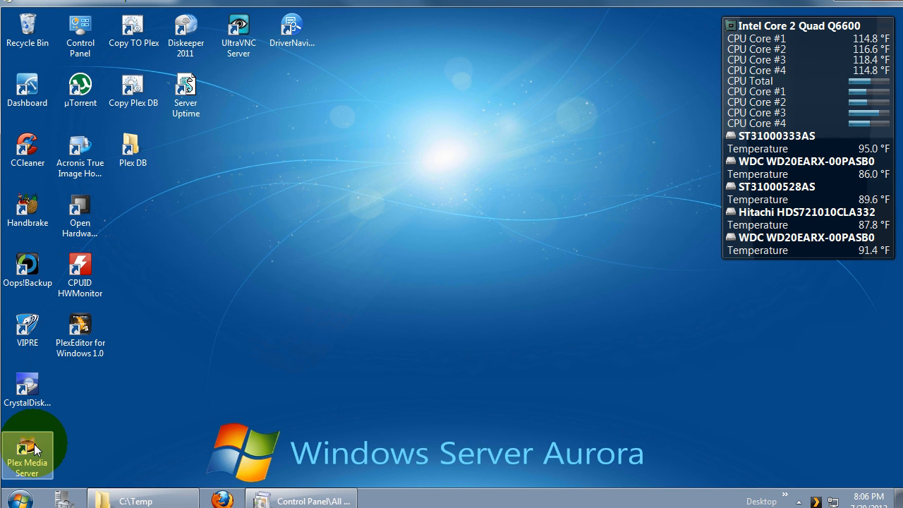